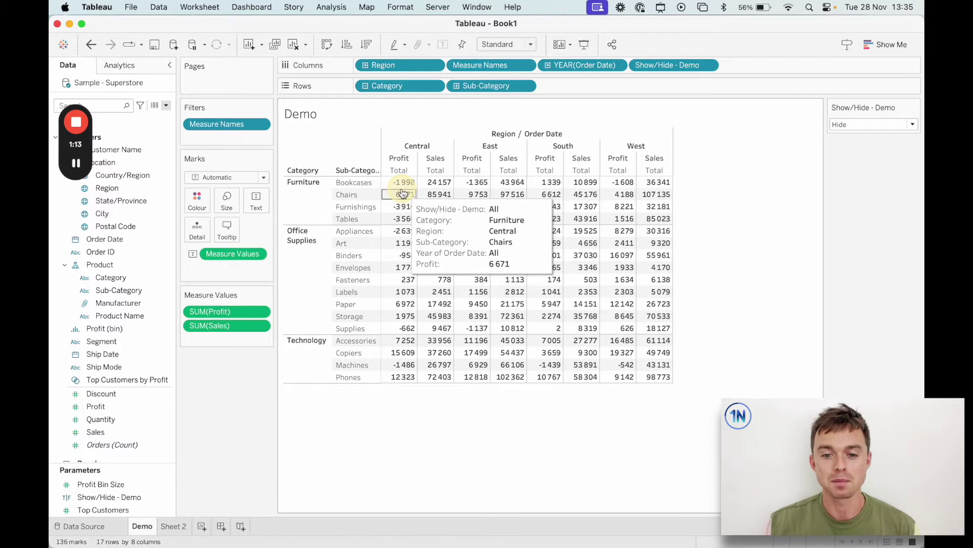
- Set the Show/Hide - Demo parameter to Show on the Demo sheet
{"action": "left_click", "coordinate": [872, 127]}
{"action": "left_click", "coordinate": [849, 135]}
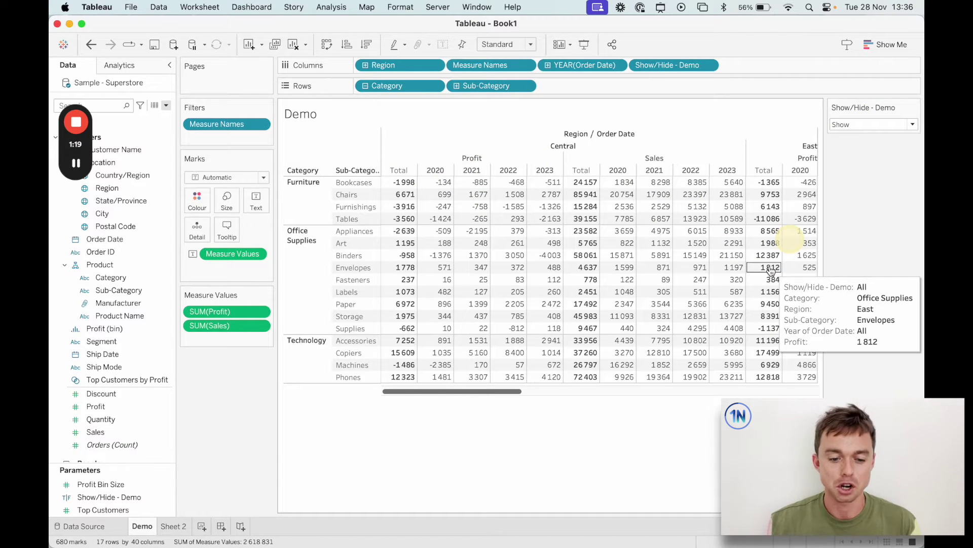
- On Sheet 2, place Region and the year of Order Date on columns and Category on rows, drilled down to Sub-Category
{"action": "left_click", "coordinate": [173, 526]}
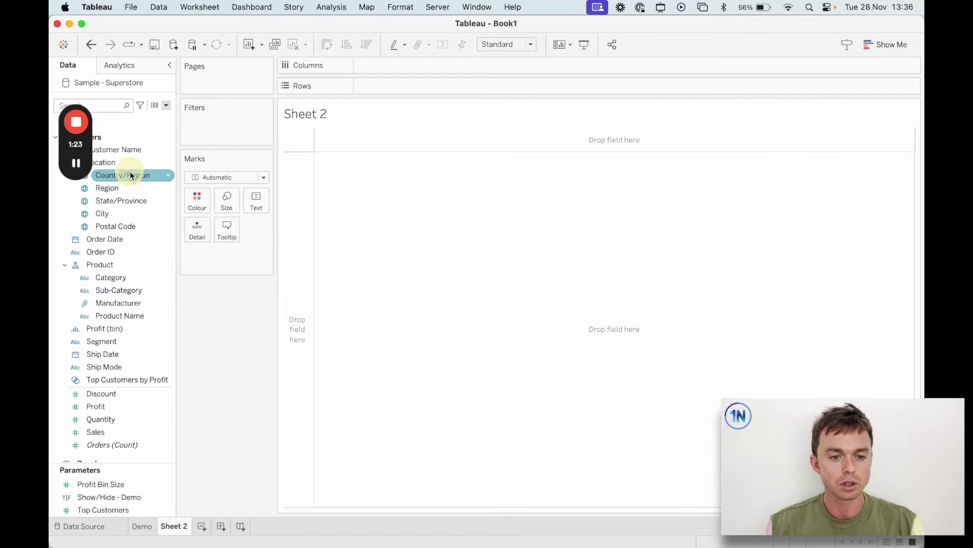
{"action": "left_click_drag", "start_coordinate": [124, 190], "coordinate": [405, 66]}
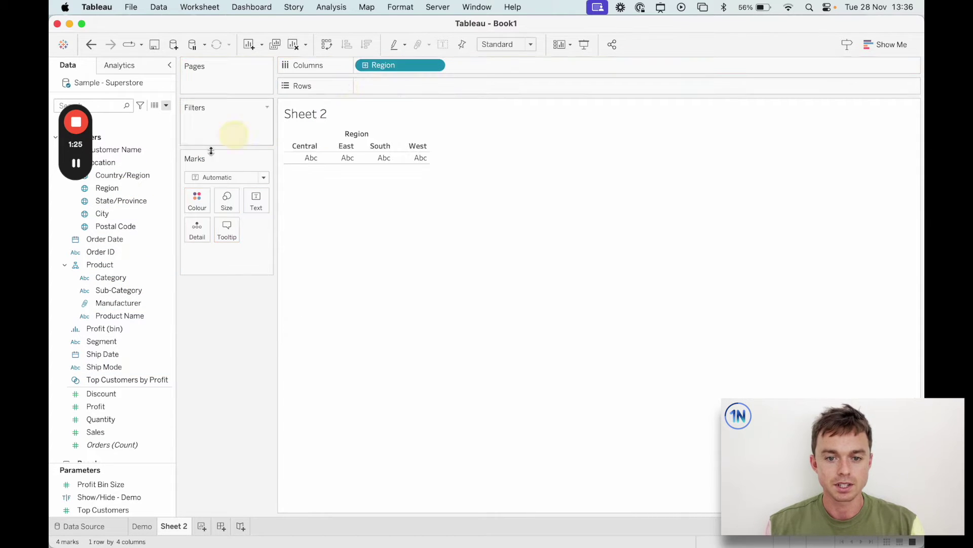
{"action": "left_click_drag", "start_coordinate": [104, 239], "coordinate": [506, 62]}
{"action": "left_click_drag", "start_coordinate": [123, 281], "coordinate": [367, 90]}
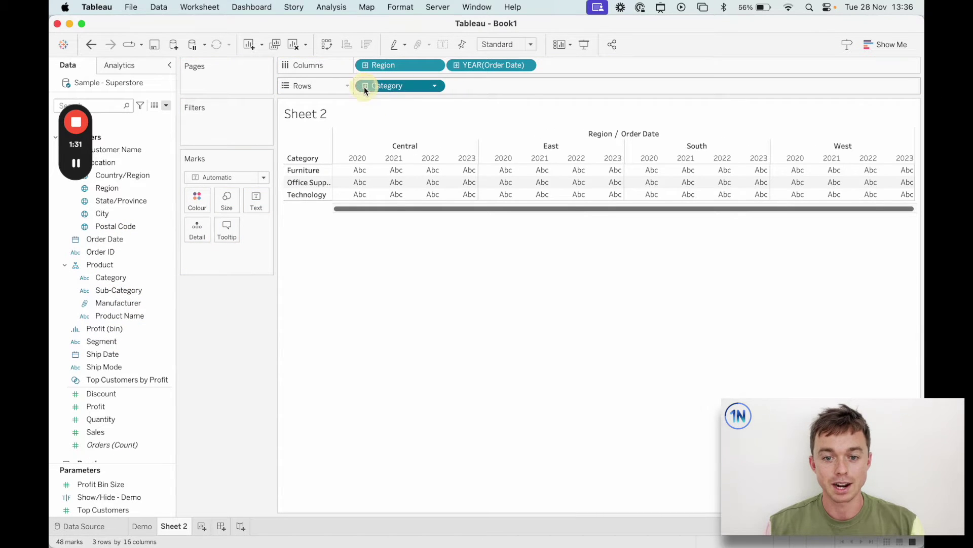
{"action": "left_click", "coordinate": [365, 86]}
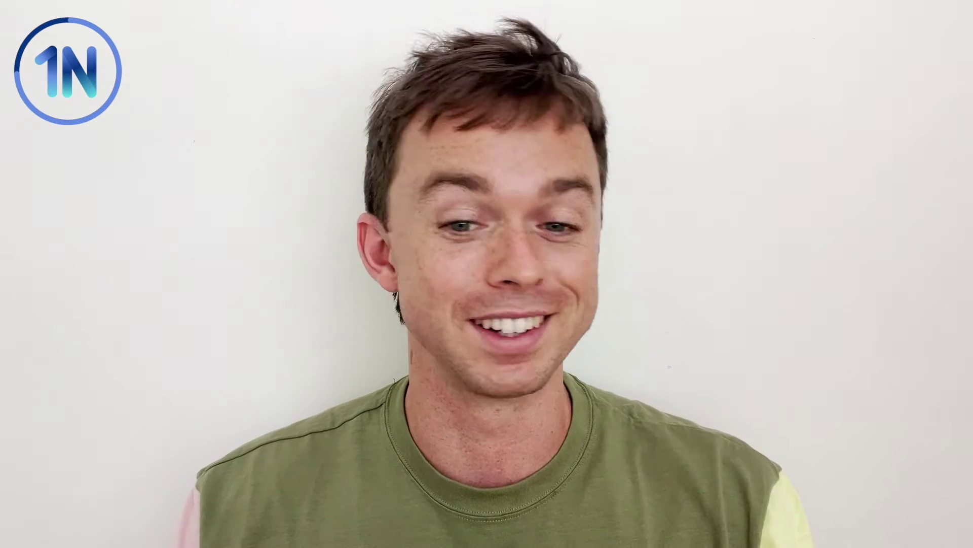
- Add the Sales and Profit measures as values in the table
{"action": "left_click", "coordinate": [126, 426]}
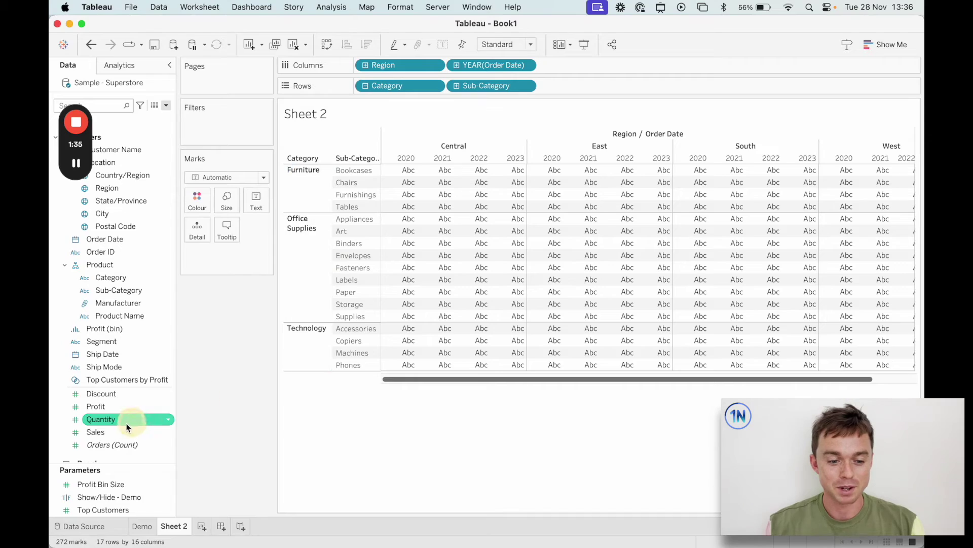
{"action": "left_click", "coordinate": [106, 434]}
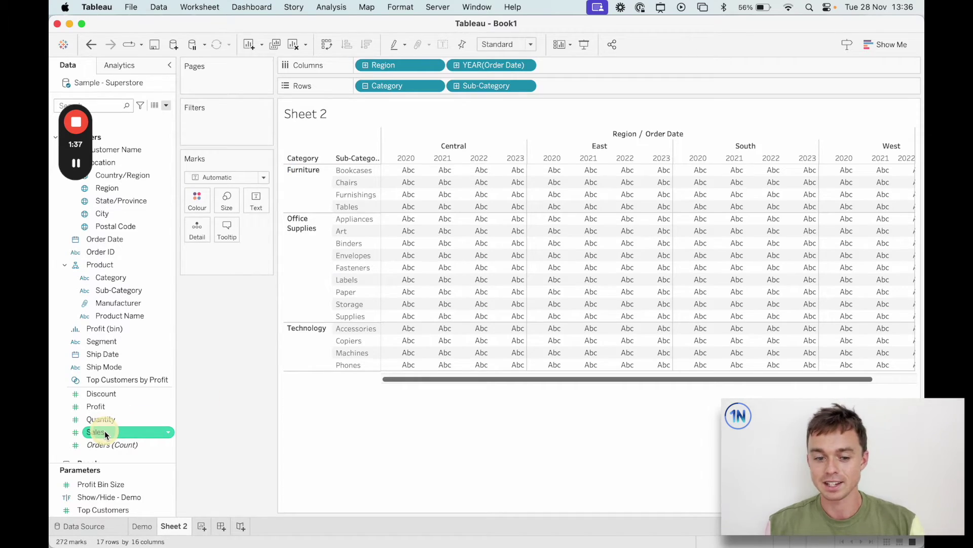
{"action": "double_click", "coordinate": [105, 432]}
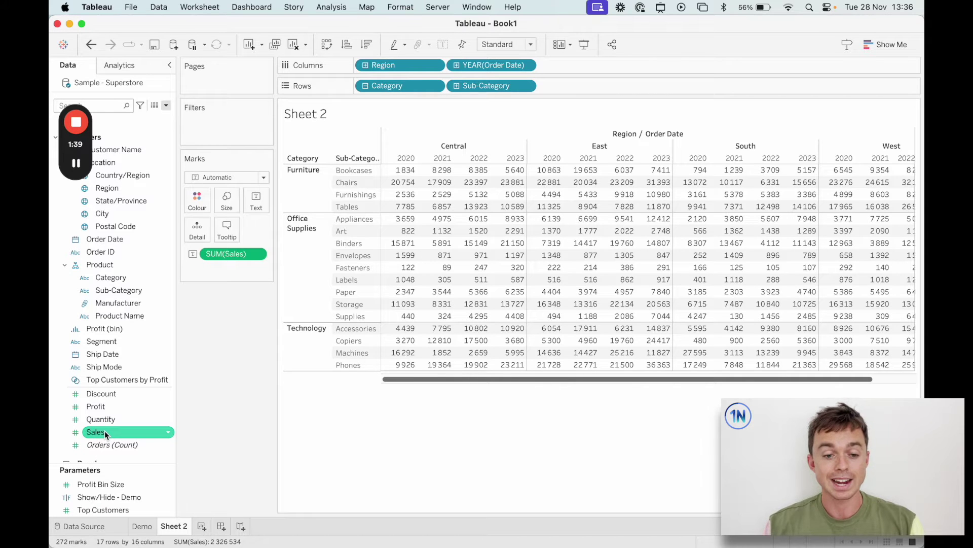
{"action": "left_click", "coordinate": [108, 408]}
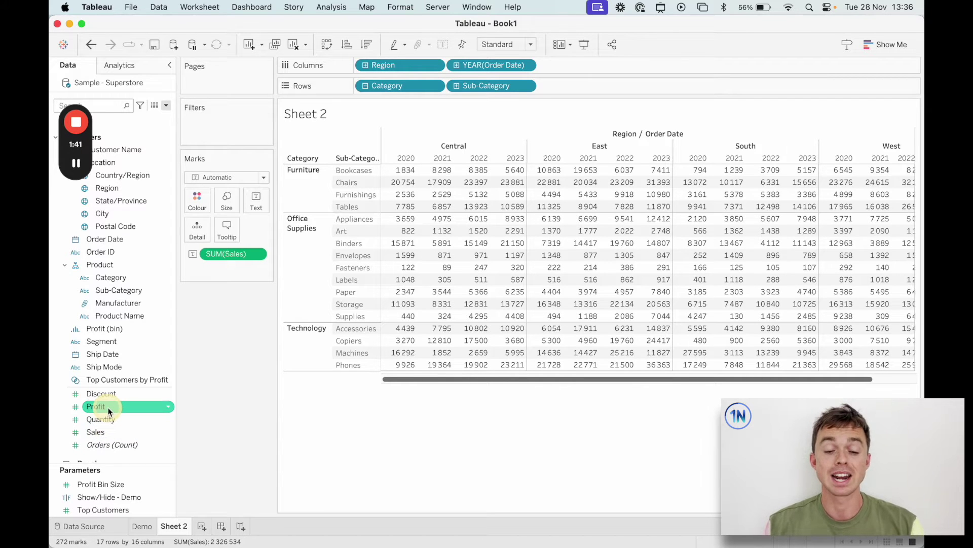
{"action": "double_click", "coordinate": [108, 407]}
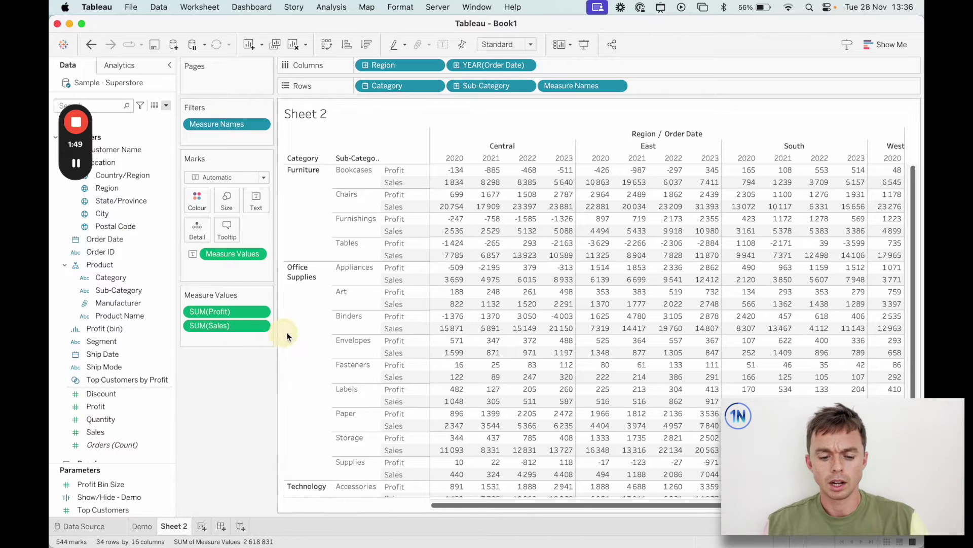
{"action": "key", "text": "super+alt+a"}
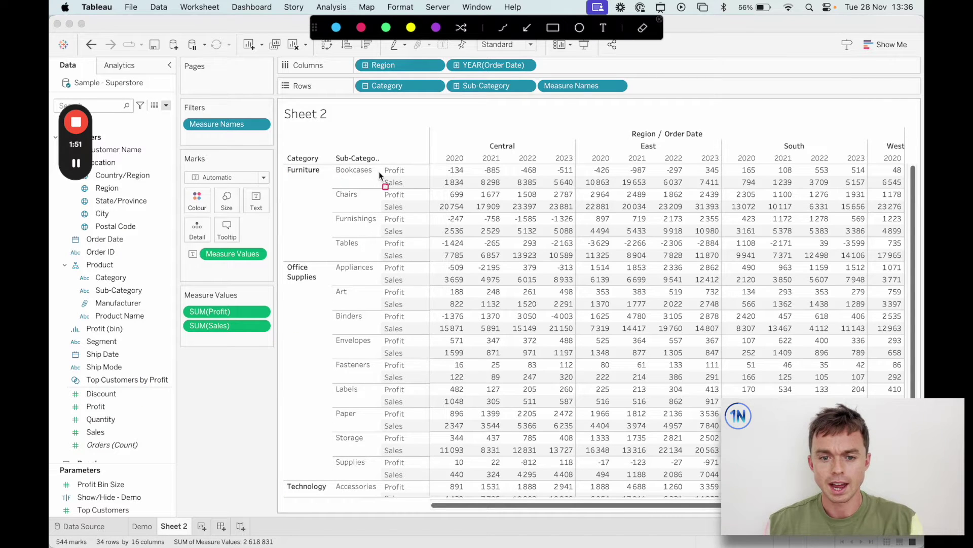
{"action": "mouse_move", "coordinate": [379, 166]}
{"action": "left_mouse_down"}
{"action": "mouse_move", "coordinate": [432, 187]}
{"action": "mouse_move", "coordinate": [577, 189]}
{"action": "left_mouse_up"}
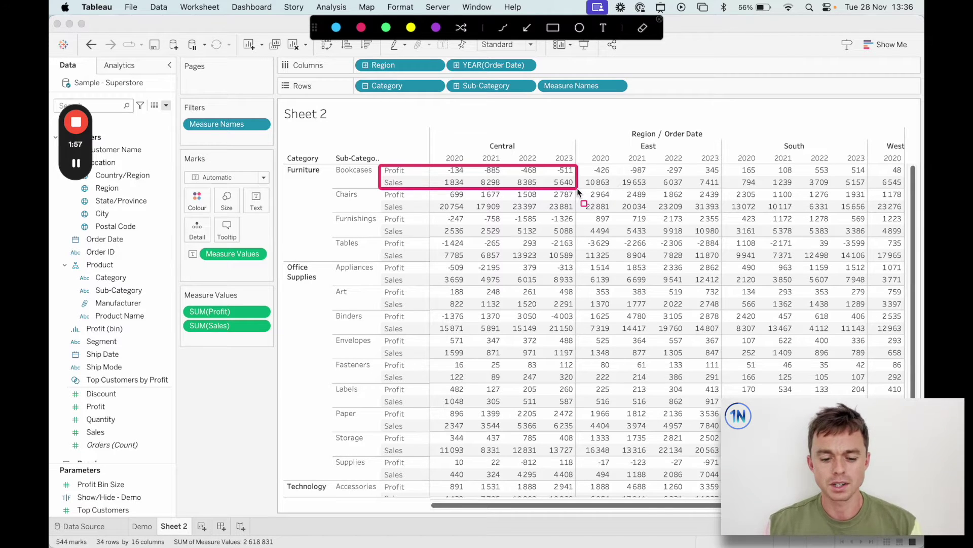
{"action": "left_click_drag", "start_coordinate": [556, 187], "coordinate": [562, 98]}
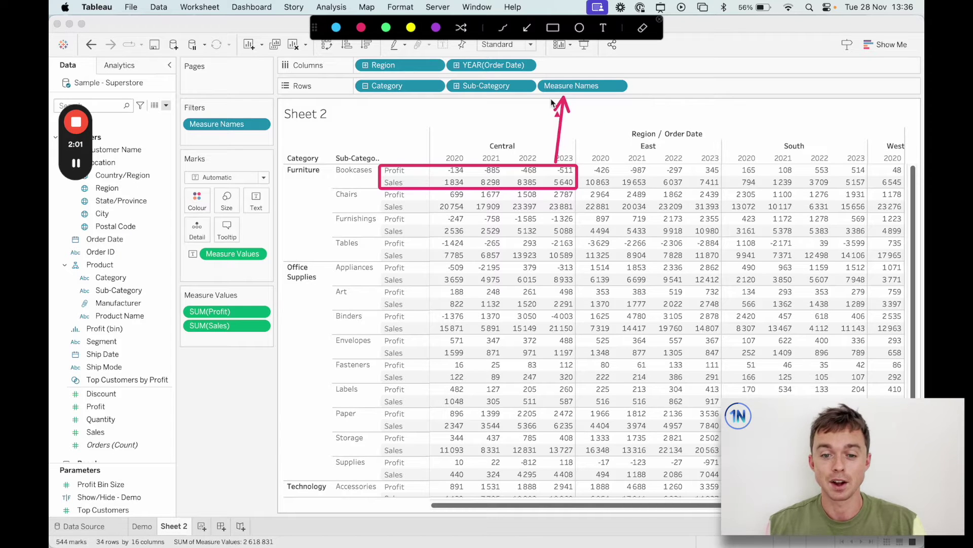
{"action": "left_click_drag", "start_coordinate": [543, 88], "coordinate": [253, 287]}
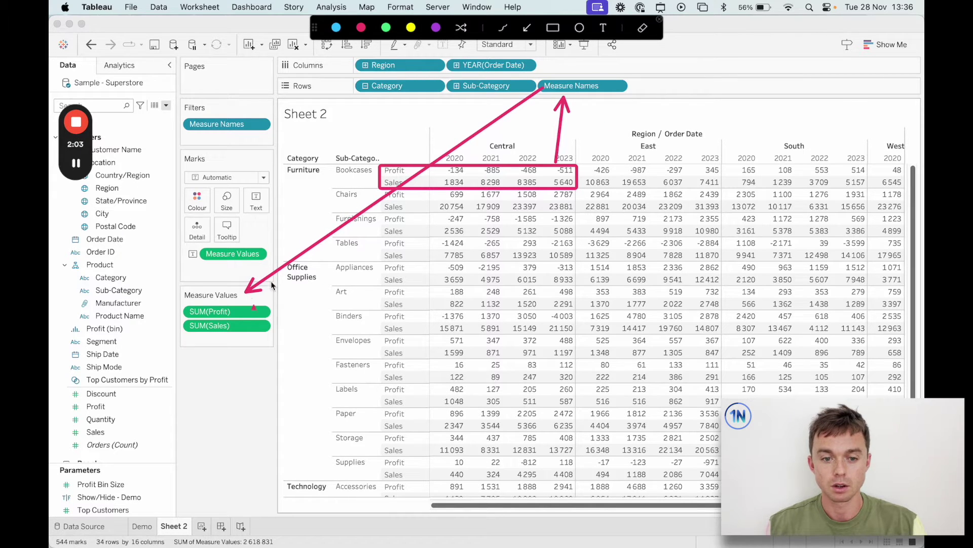
{"action": "left_click_drag", "start_coordinate": [543, 88], "coordinate": [272, 136]}
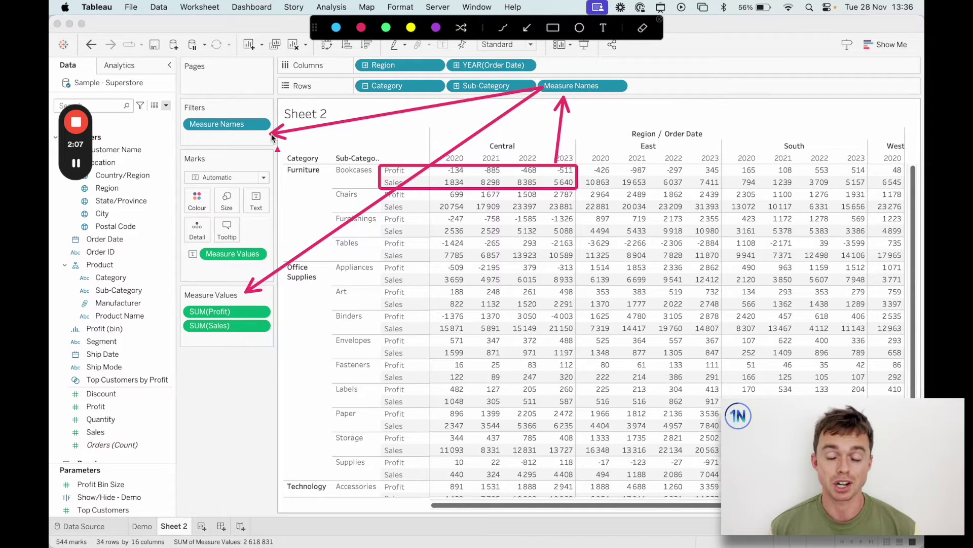
{"action": "key", "text": "Escape"}
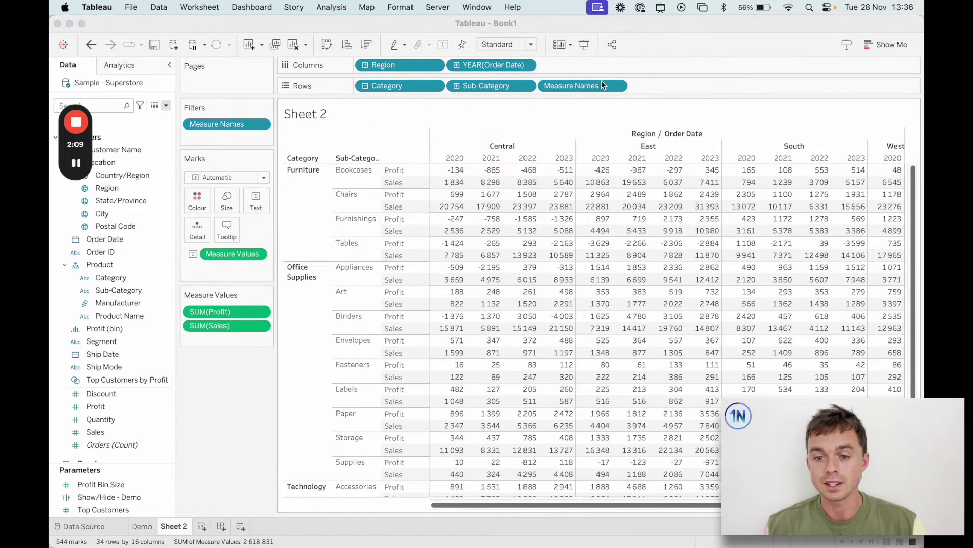
- Move Measure Names from rows to columns, between Region and YEAR(Order Date)
{"action": "left_click_drag", "start_coordinate": [593, 87], "coordinate": [583, 66]}
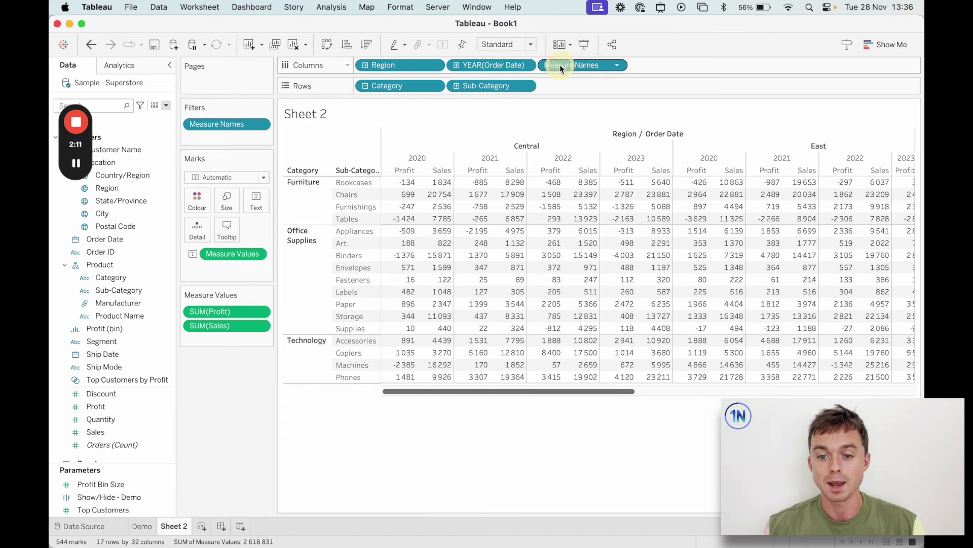
{"action": "left_click", "coordinate": [619, 172]}
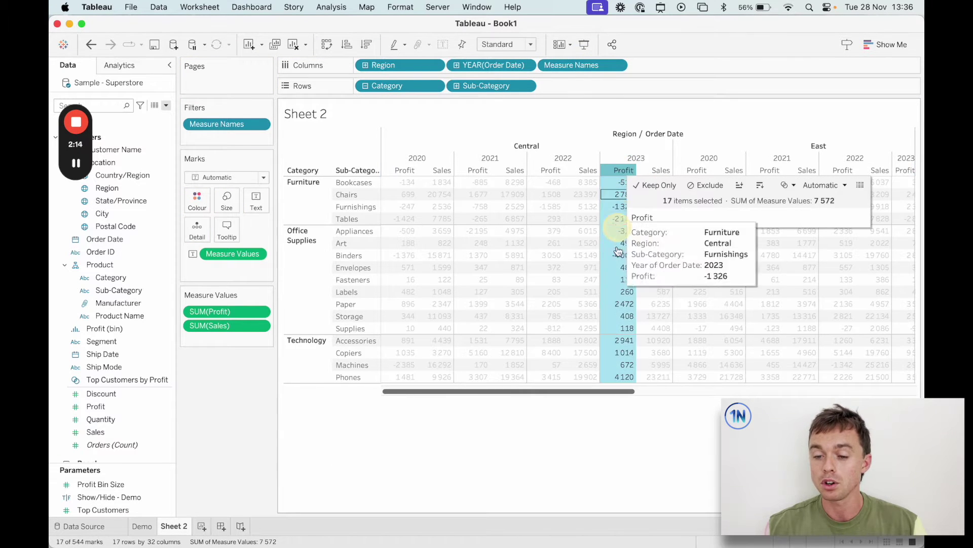
{"action": "left_click", "coordinate": [661, 171]}
{"action": "left_click", "coordinate": [656, 207]}
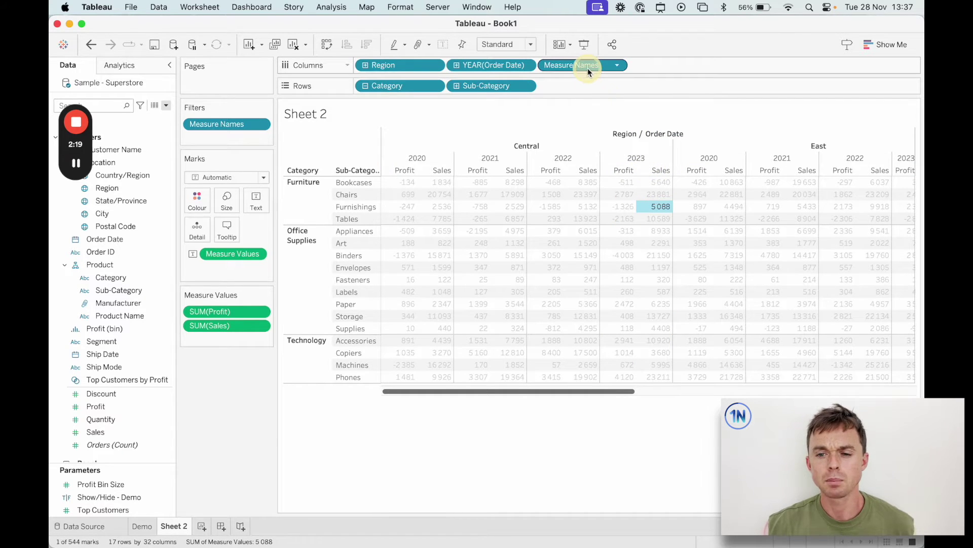
{"action": "left_click_drag", "start_coordinate": [588, 68], "coordinate": [448, 65]}
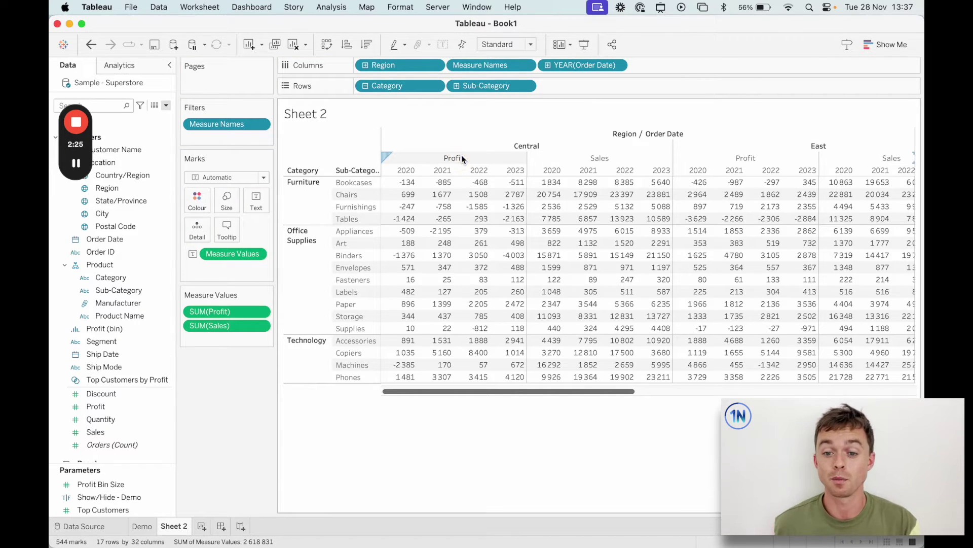
{"action": "left_click", "coordinate": [413, 176]}
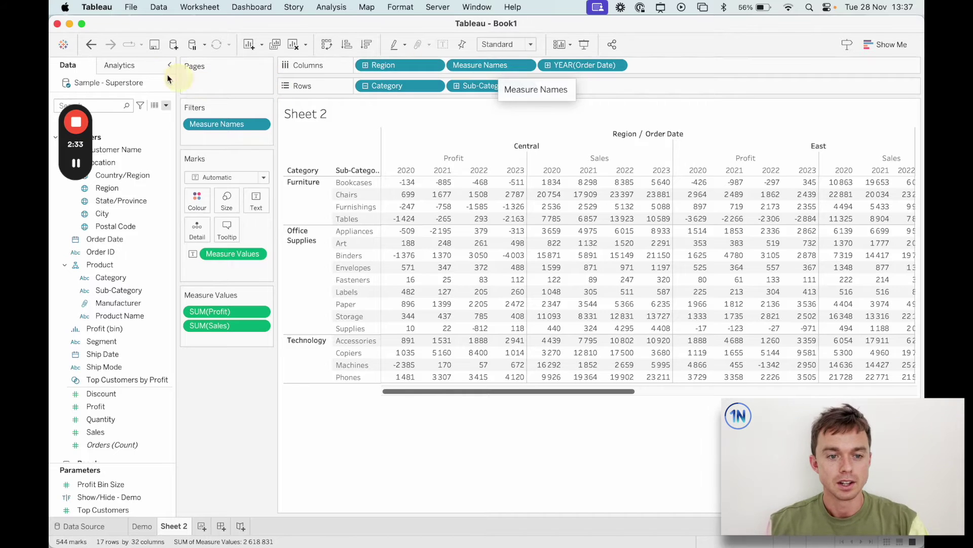
- Add subtotals to the table from the Analytics options
{"action": "left_click", "coordinate": [142, 65]}
{"action": "left_click_drag", "start_coordinate": [128, 152], "coordinate": [384, 158]}
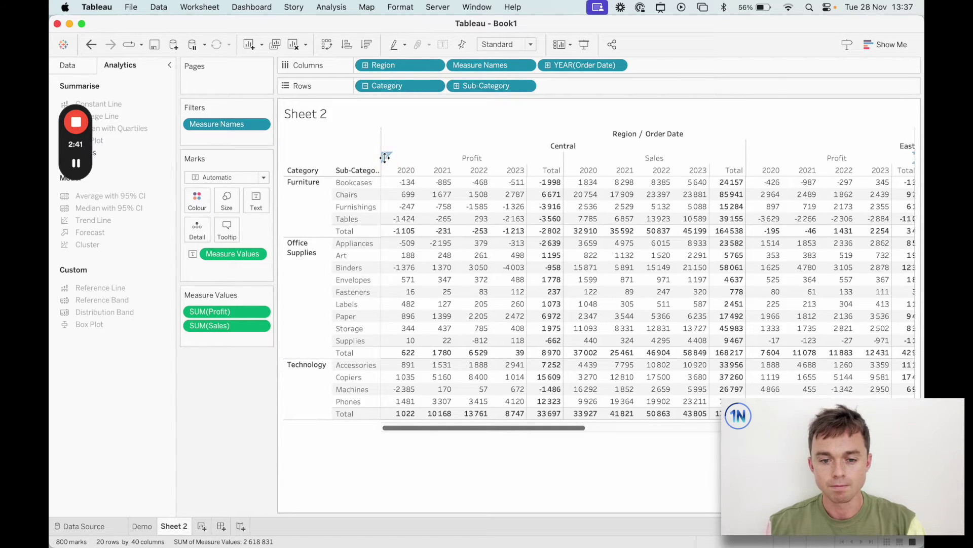
{"action": "key", "text": "ctrl+a"}
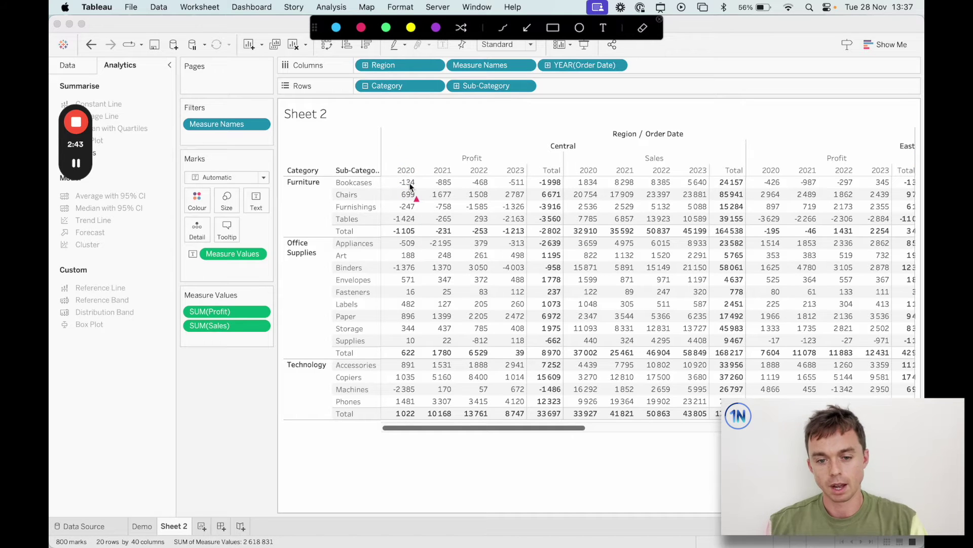
{"action": "left_click_drag", "start_coordinate": [379, 224], "coordinate": [567, 238]}
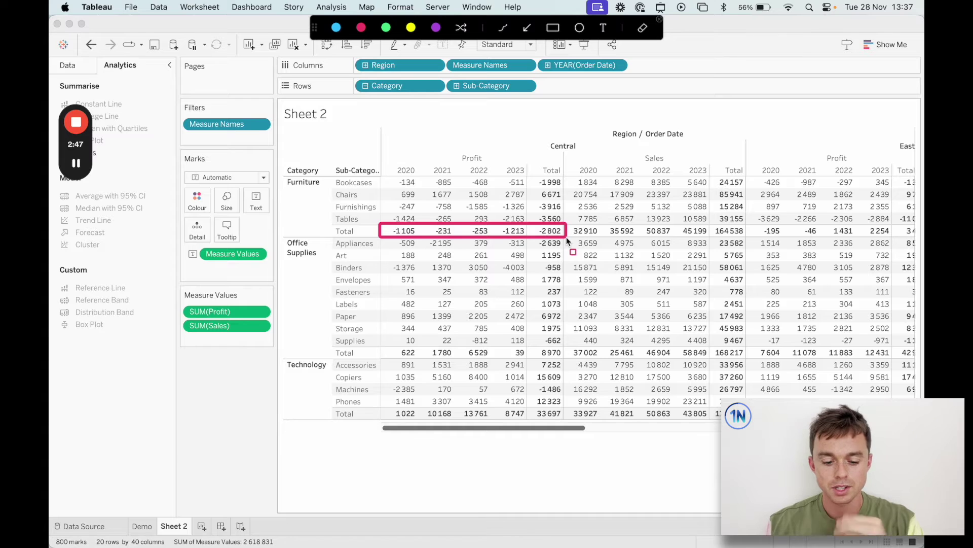
{"action": "key", "text": "Escape"}
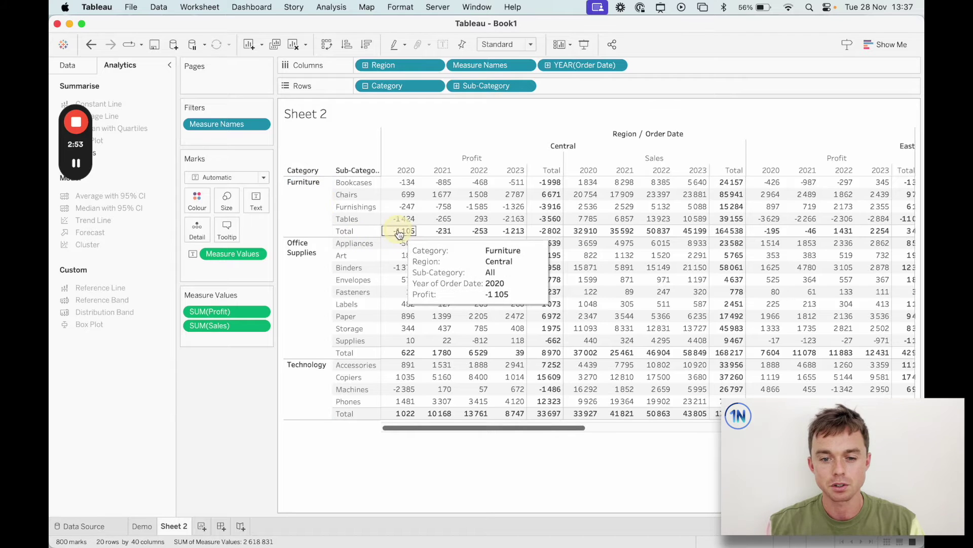
- Turn off the subtotals for Category, keeping the total for each measure's years
{"action": "right_click", "coordinate": [390, 82]}
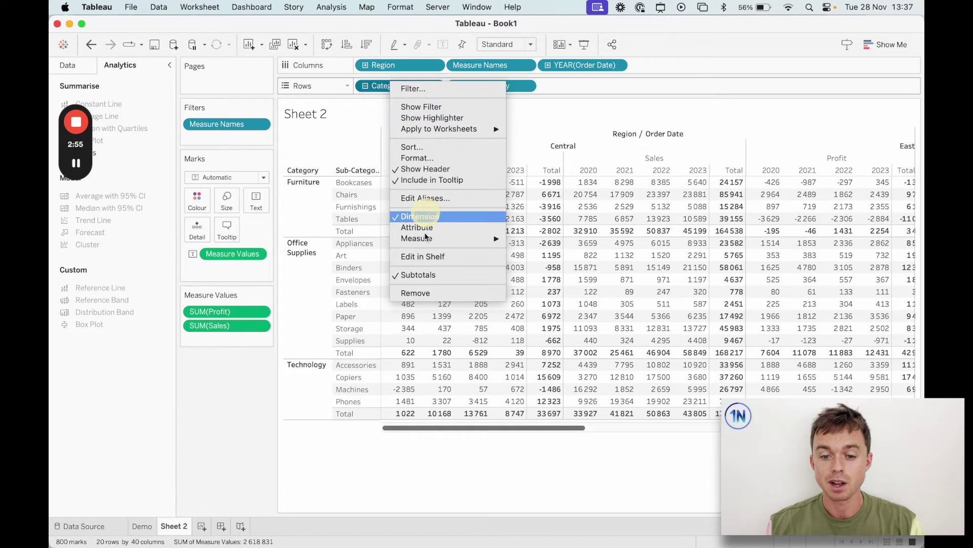
{"action": "left_click", "coordinate": [425, 275]}
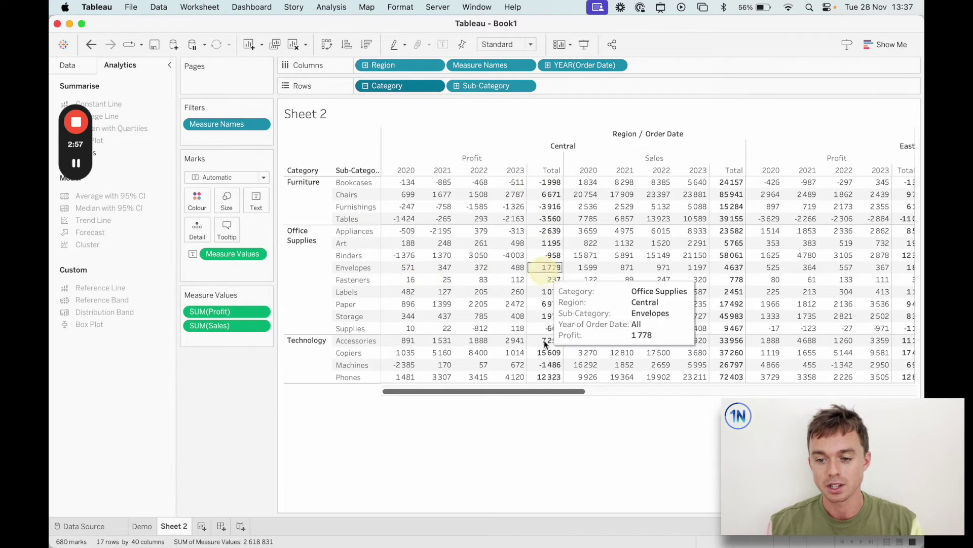
{"action": "scroll", "coordinate": [701, 351], "scroll_direction": "right", "scroll_amount": 10}
{"action": "scroll", "coordinate": [702, 352], "scroll_direction": "left", "scroll_amount": 10}
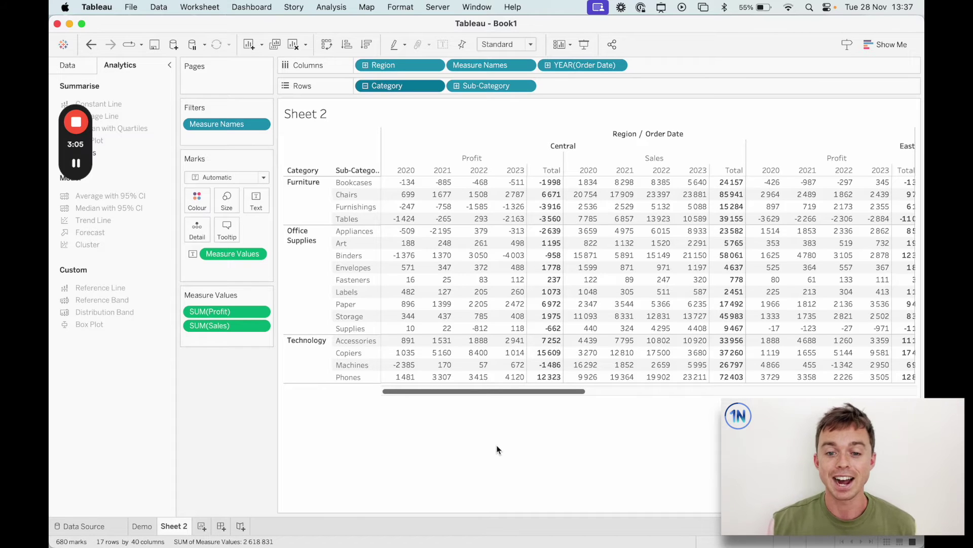
{"action": "left_click", "coordinate": [495, 223]}
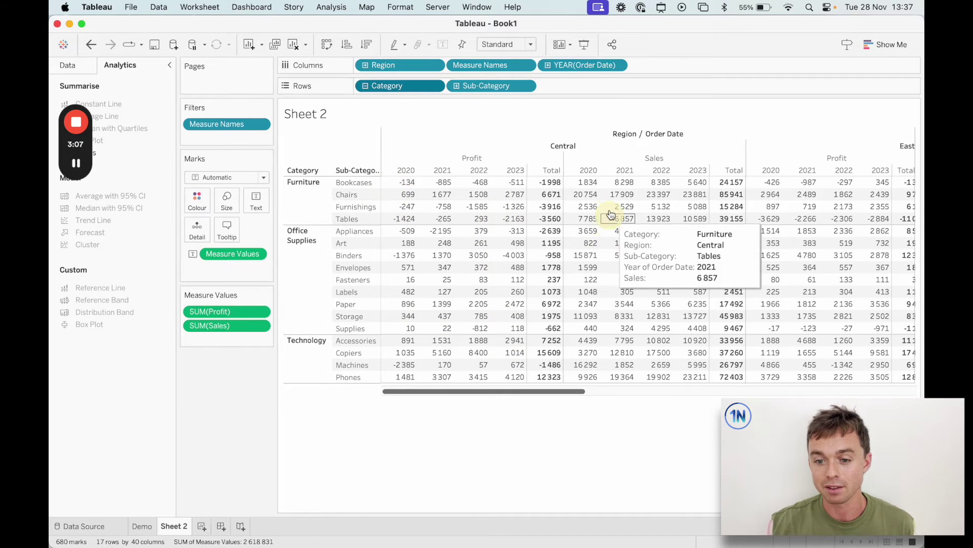
- Create a new parameter named Show/Hide with the Boolean data type
{"action": "left_click", "coordinate": [208, 98]}
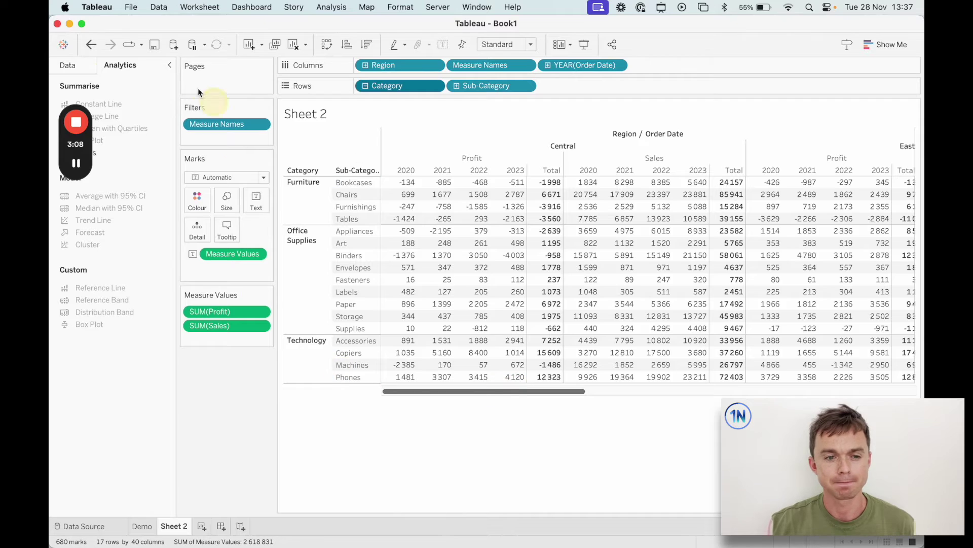
{"action": "left_click", "coordinate": [71, 66]}
{"action": "left_click", "coordinate": [166, 101]}
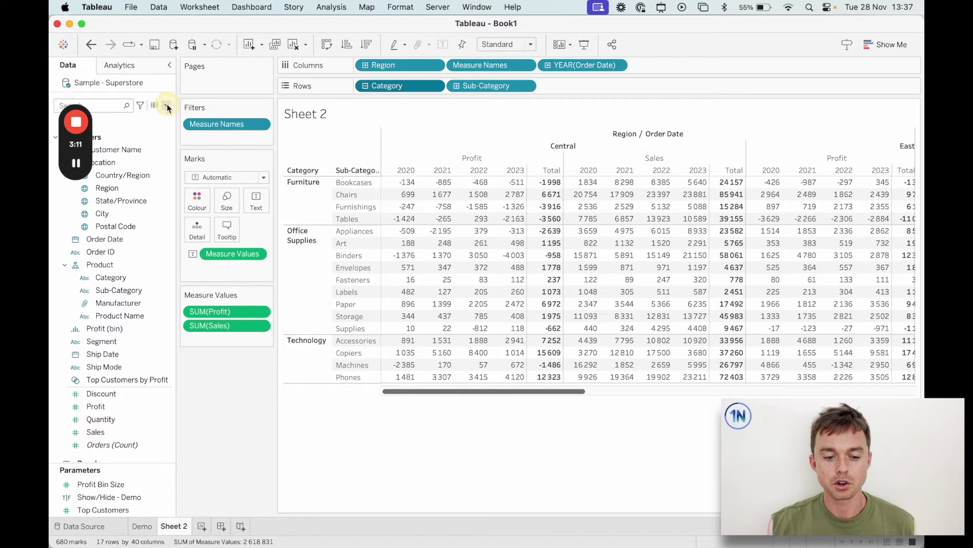
{"action": "left_click", "coordinate": [166, 105]}
{"action": "left_click", "coordinate": [191, 141]}
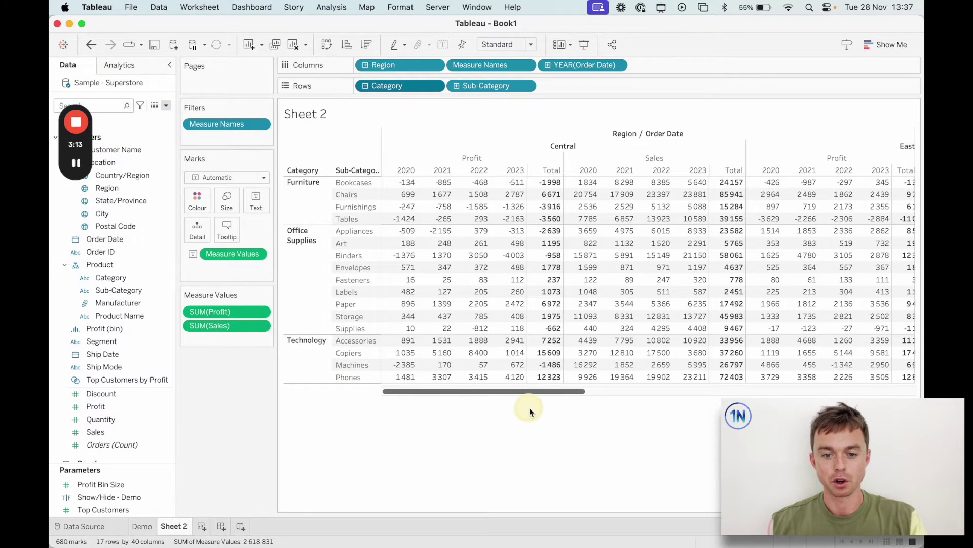
{"action": "type", "text": "Sho"}
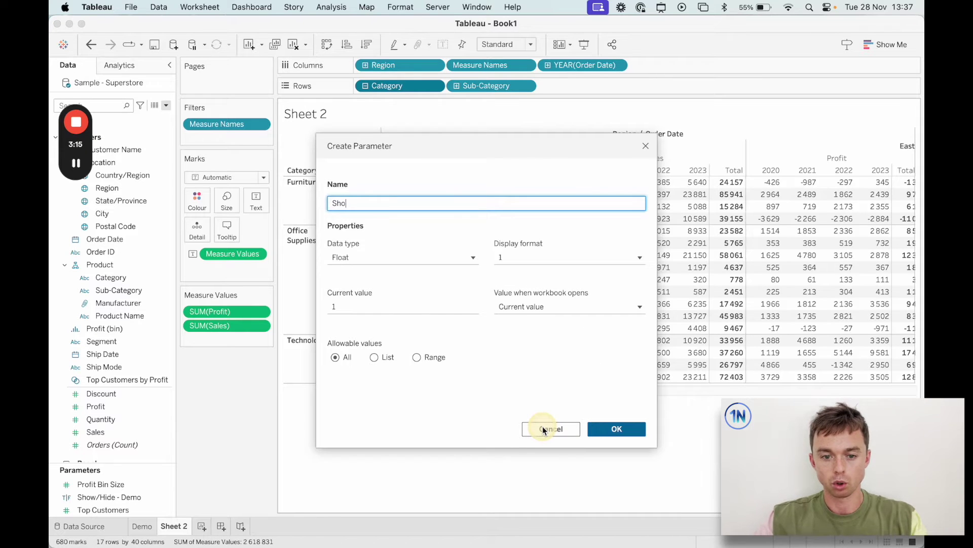
{"action": "type", "text": "w/Hide"}
{"action": "left_click", "coordinate": [418, 256]}
{"action": "left_click", "coordinate": [382, 311]}
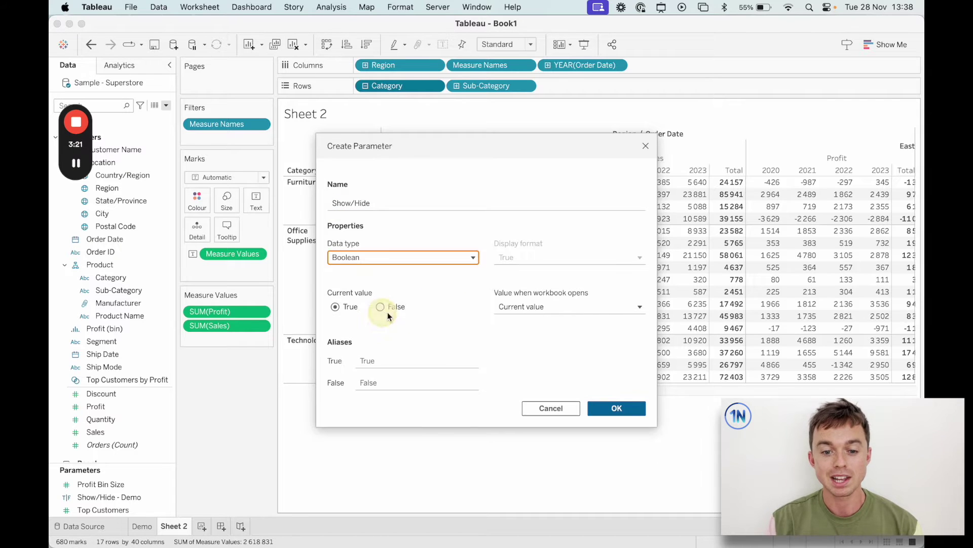
- Alias the parameter's True value as Show and False as Hide, and display its control beside the table
{"action": "left_click", "coordinate": [370, 360]}
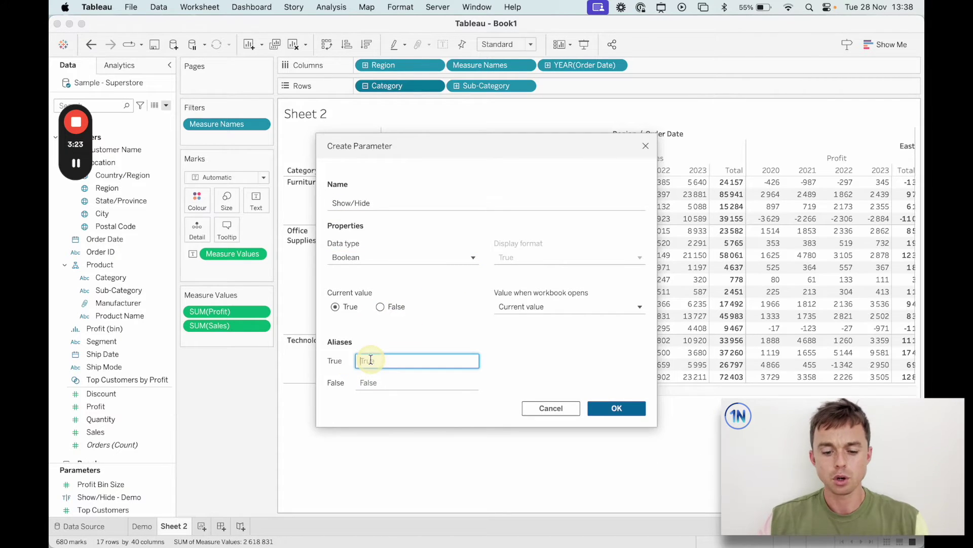
{"action": "type", "text": "Show"}
{"action": "key", "text": "Tab"}
{"action": "type", "text": "Hide"}
{"action": "left_click", "coordinate": [617, 407]}
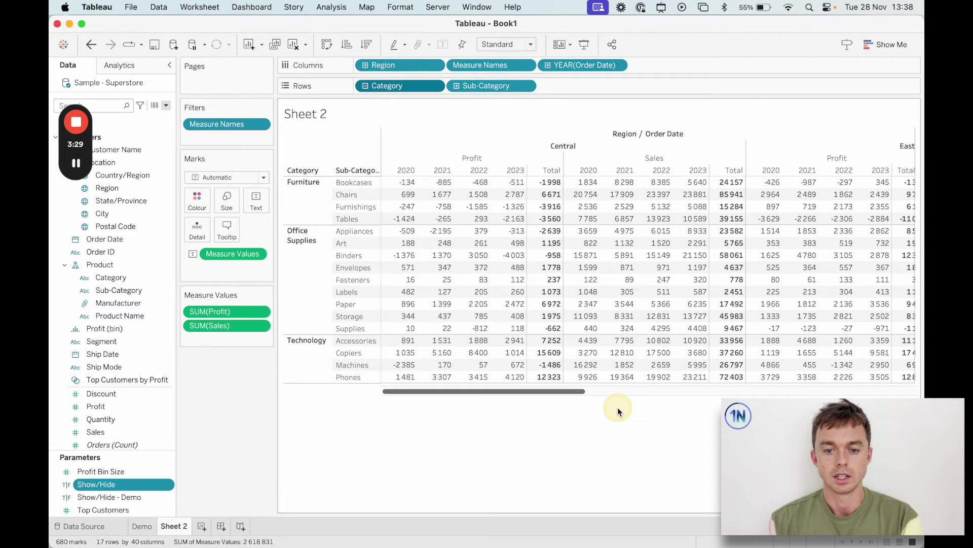
{"action": "right_click", "coordinate": [138, 484]}
{"action": "left_click", "coordinate": [185, 295]}
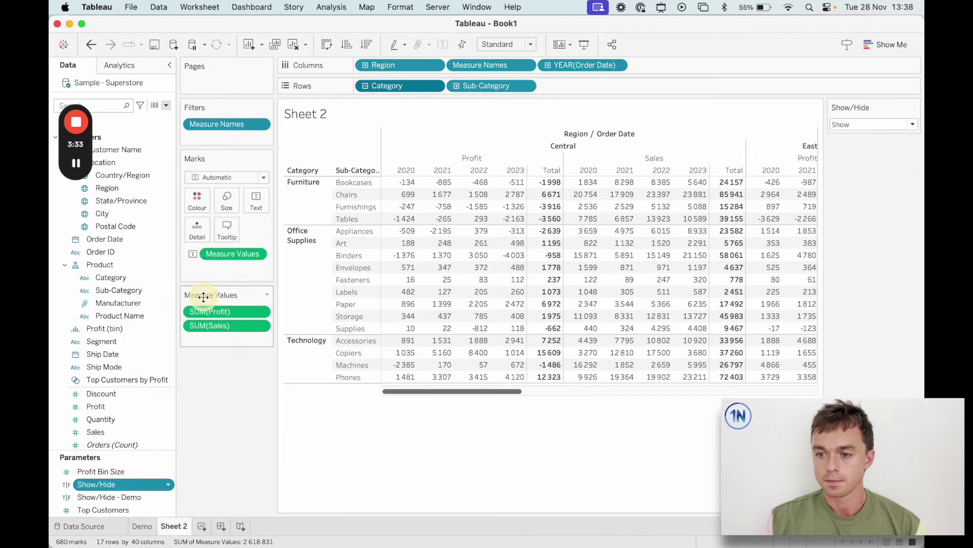
- Start a new calculated field named Show/Hide
{"action": "left_click", "coordinate": [166, 105]}
{"action": "left_click", "coordinate": [102, 113]}
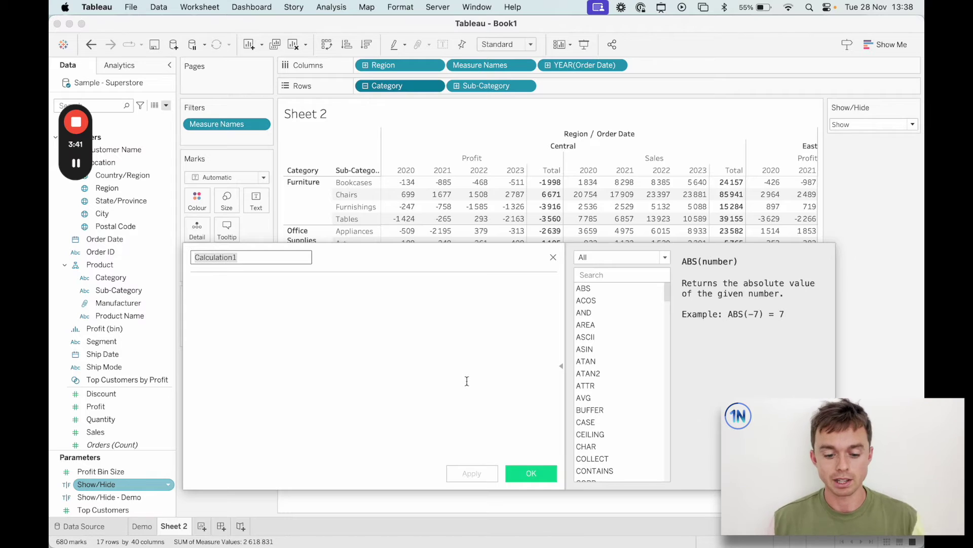
{"action": "type", "text": "Show/Hide"}
{"action": "key", "text": "Tab"}
- Define the calculation as IF [Show/Hide] THEN TRUE ELSE FALSE END, using the parameter, and save it
{"action": "type", "text": "IF "}
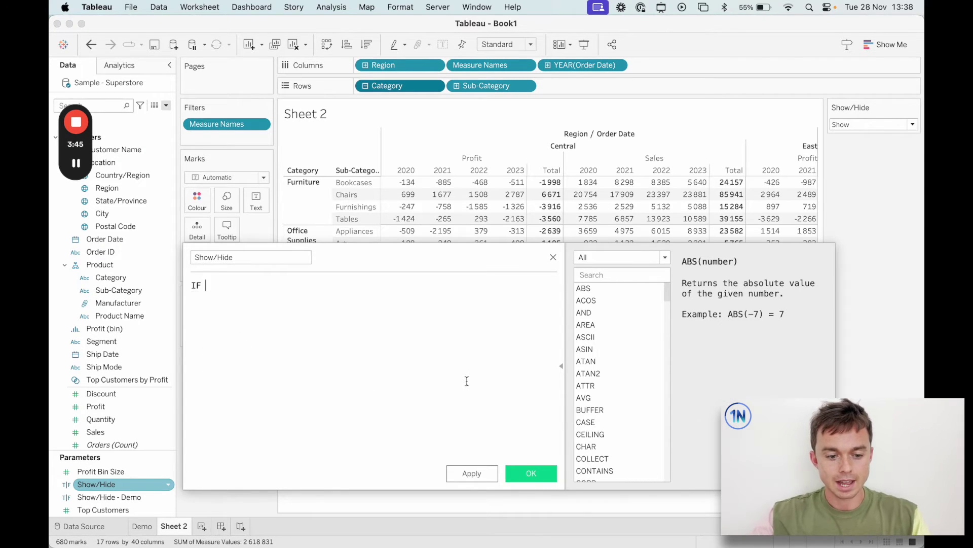
{"action": "type", "text": "[Show"}
{"action": "key", "text": "Return"}
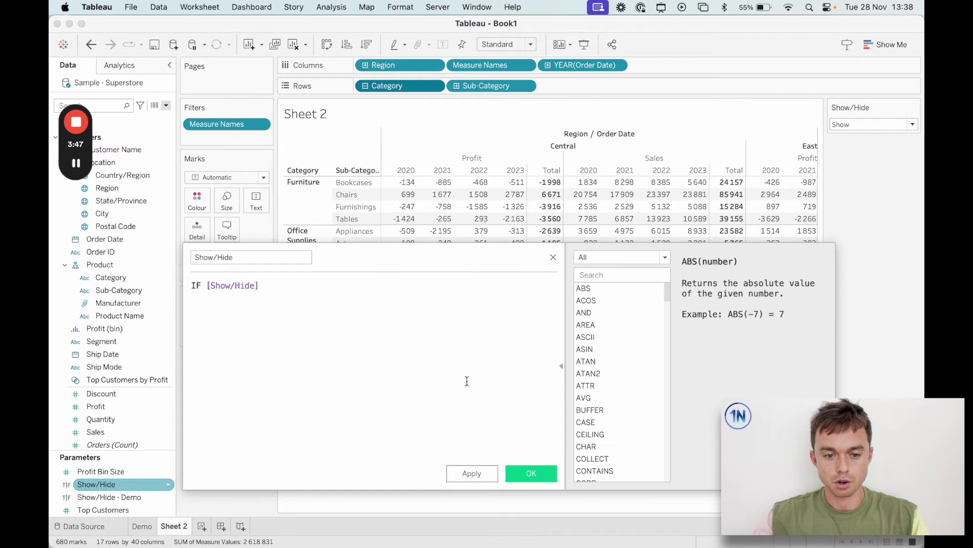
{"action": "type", "text": "T"}
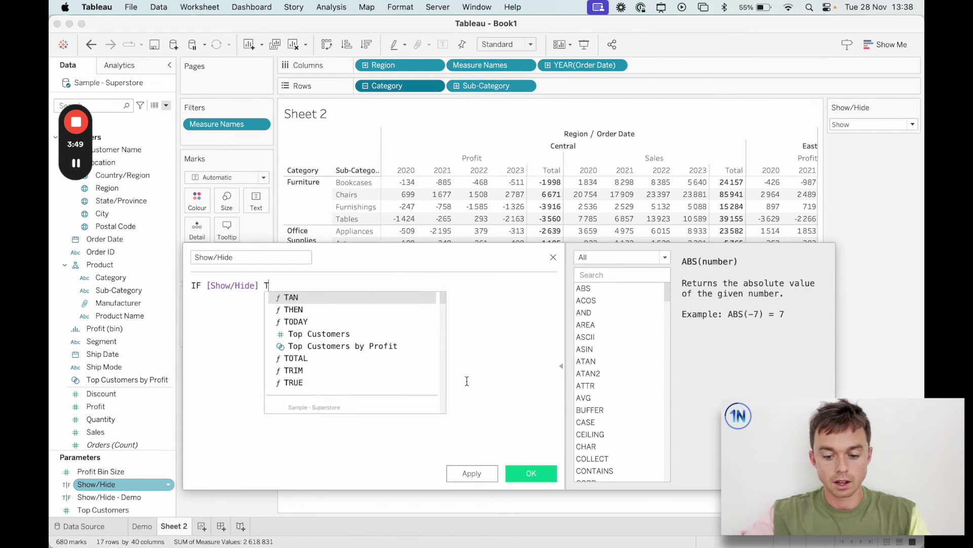
{"action": "type", "text": "HEN TR"}
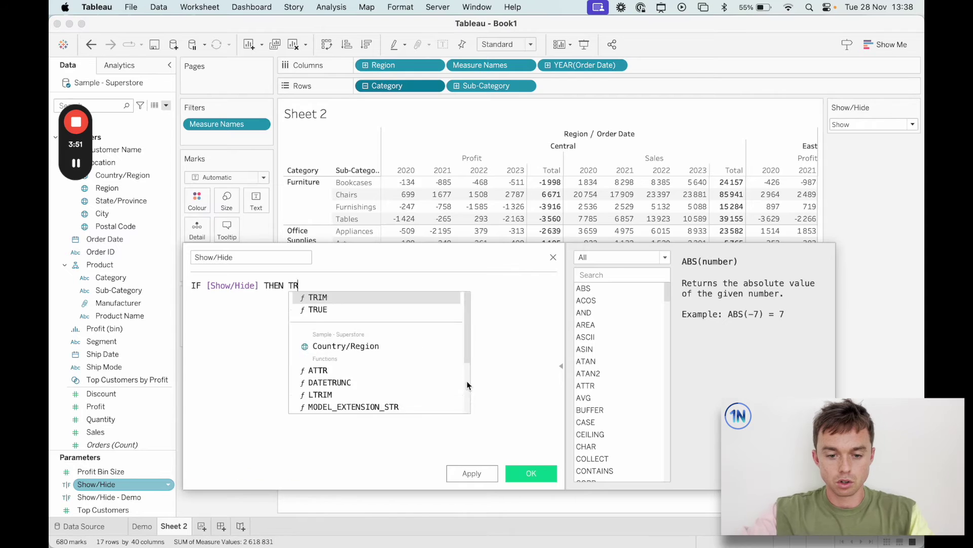
{"action": "type", "text": "UE ELSE"}
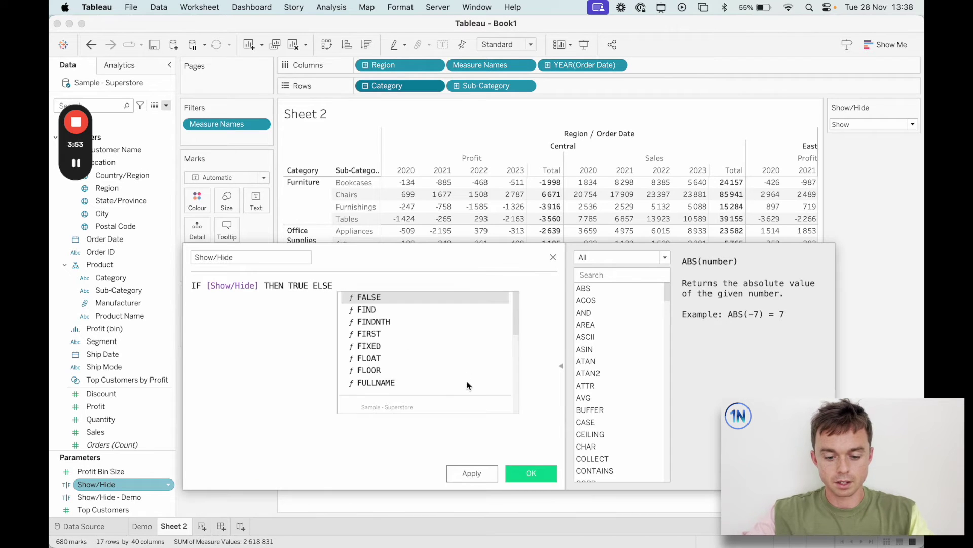
{"action": "type", "text": " FALSE END"}
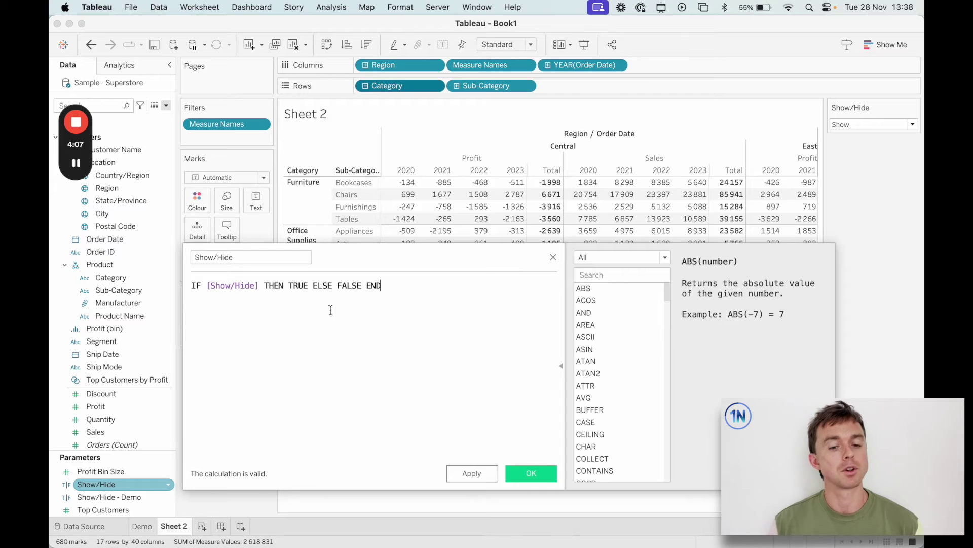
{"action": "left_click", "coordinate": [240, 294]}
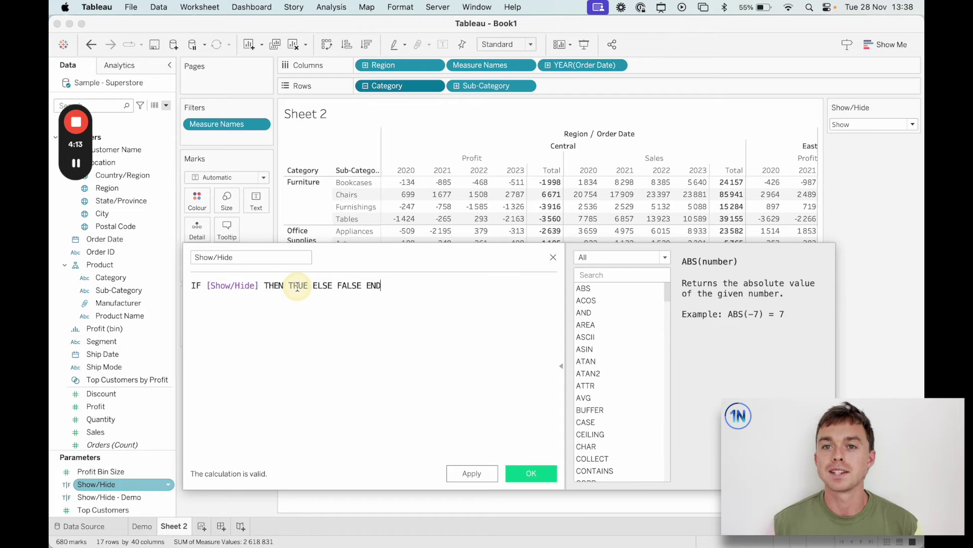
{"action": "left_click", "coordinate": [532, 474]}
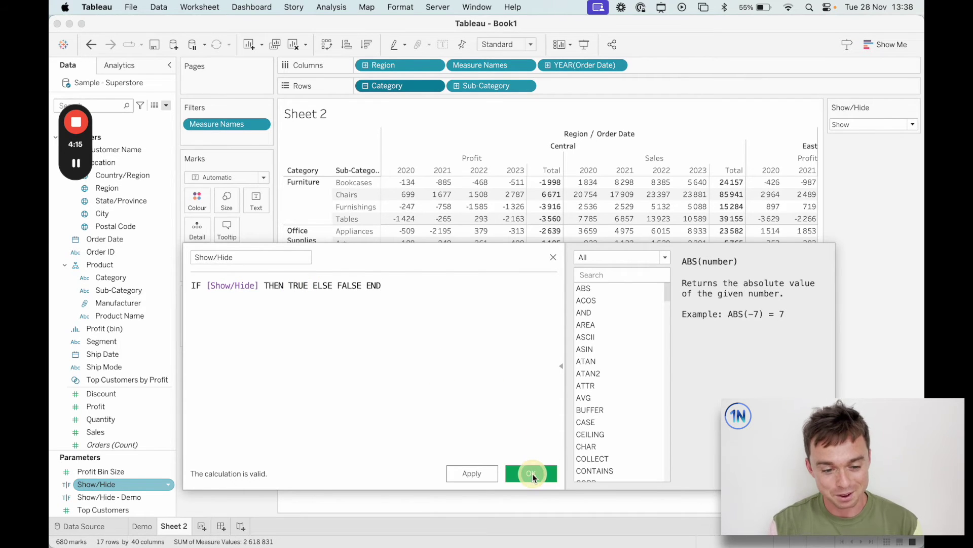
- Add the Show/Hide calculated field to the columns after YEAR(Order Date)
{"action": "scroll", "coordinate": [121, 439], "scroll_direction": "down", "scroll_amount": 5}
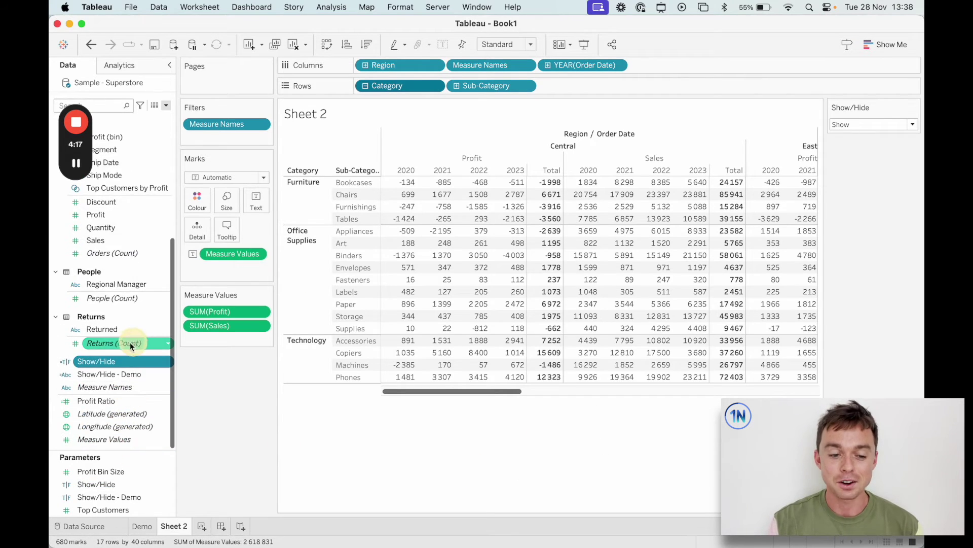
{"action": "left_click_drag", "start_coordinate": [122, 360], "coordinate": [675, 64]}
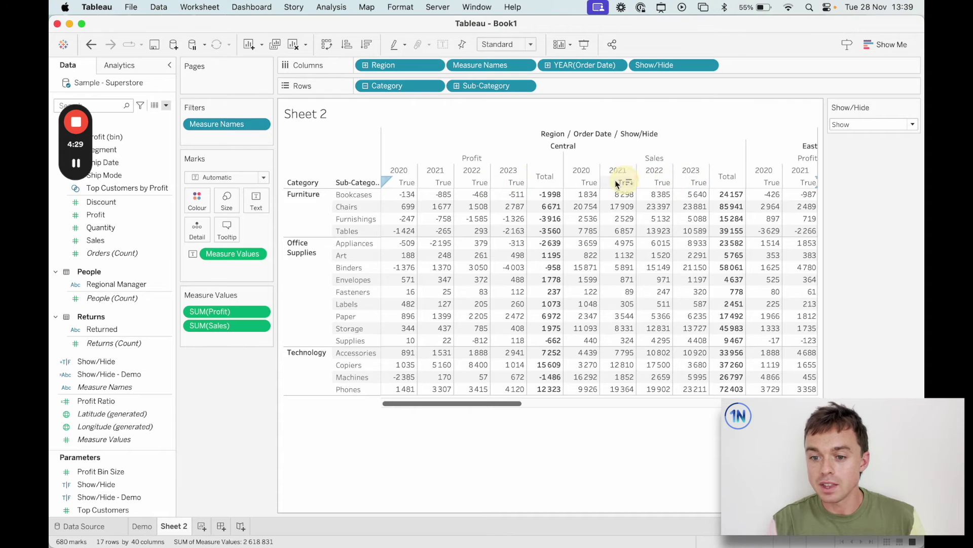
- Try Show/Hide ahead of YEAR(Order Date) in the columns, and return it to the end
{"action": "left_click_drag", "start_coordinate": [682, 65], "coordinate": [541, 65]}
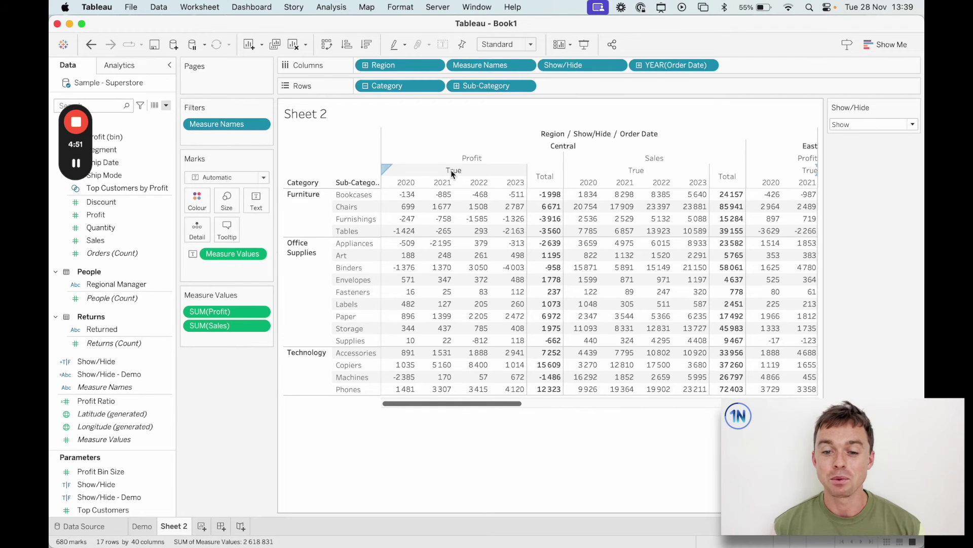
{"action": "left_click", "coordinate": [582, 65]}
{"action": "left_click_drag", "start_coordinate": [582, 65], "coordinate": [769, 69]}
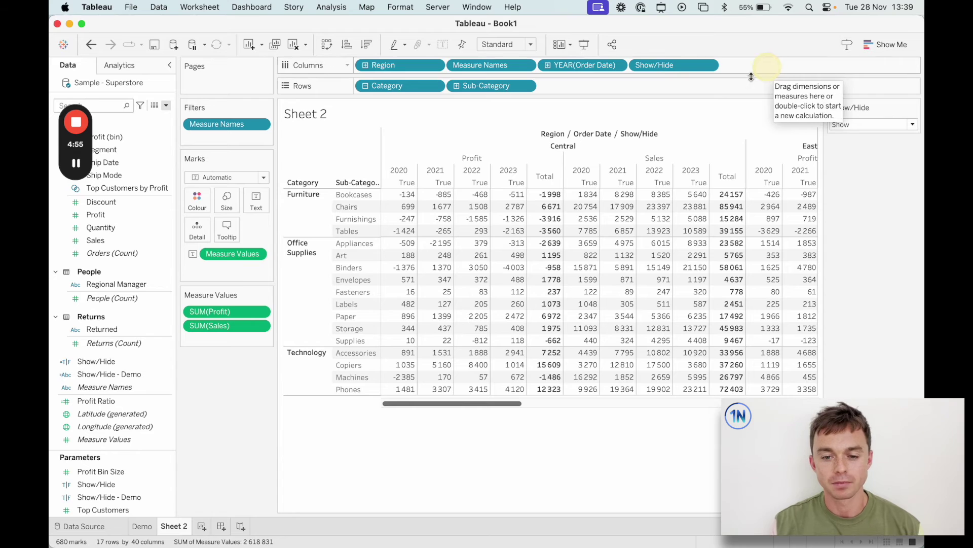
- Set the Show/Hide parameter to Hide and hide the False header of the calculated field in the table
{"action": "left_click", "coordinate": [395, 185]}
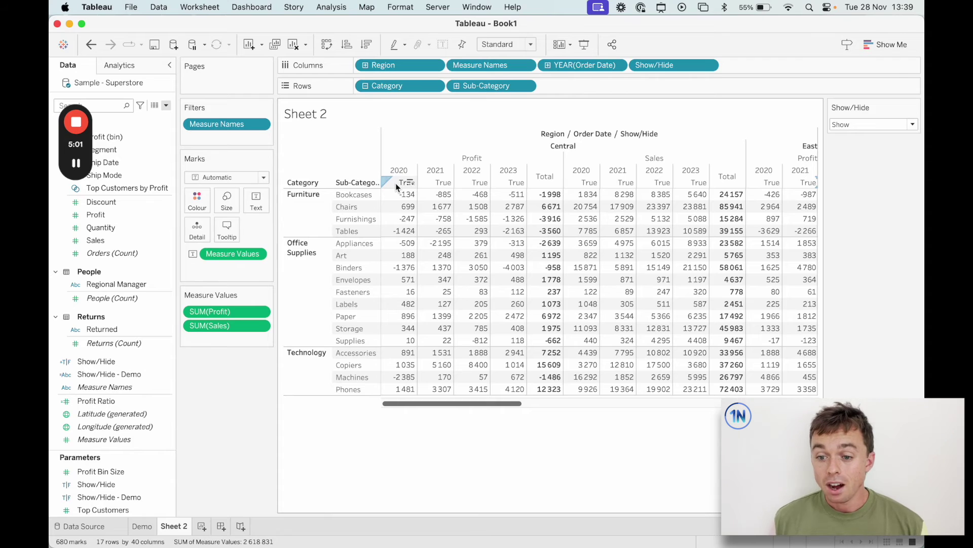
{"action": "left_click", "coordinate": [853, 124]}
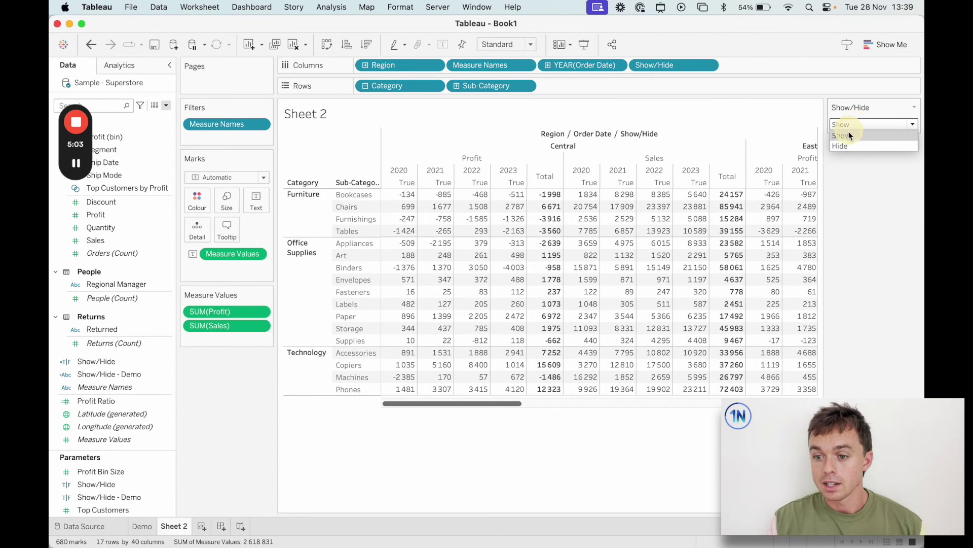
{"action": "left_click", "coordinate": [844, 147]}
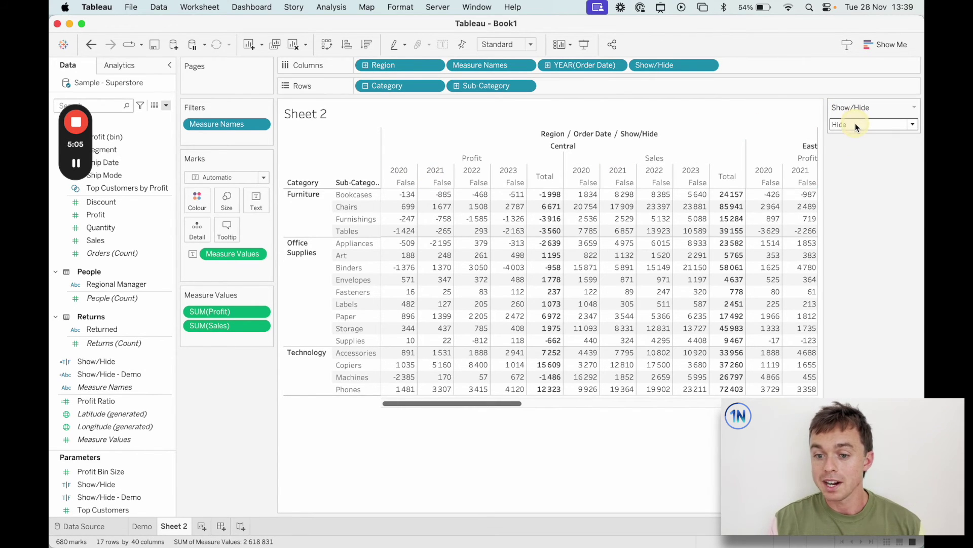
{"action": "right_click", "coordinate": [400, 185]}
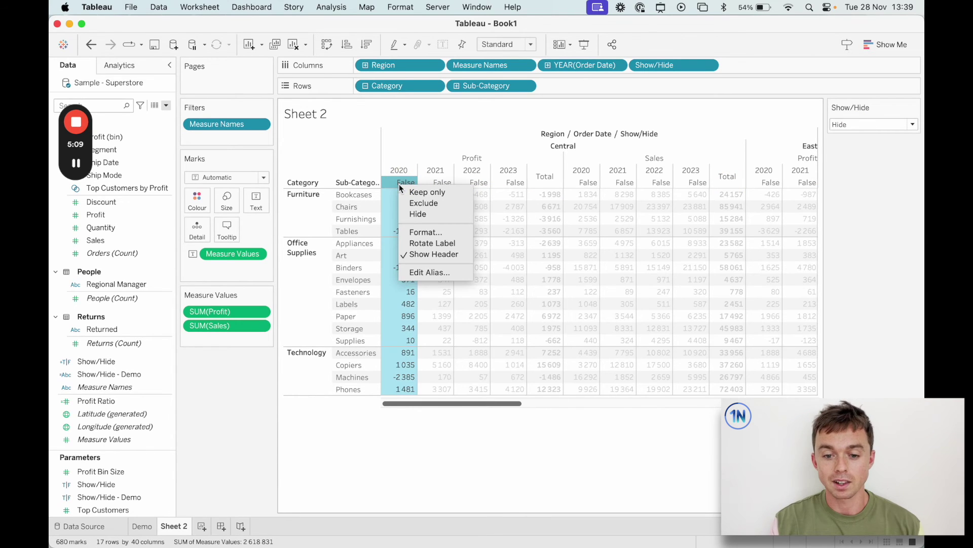
{"action": "left_click", "coordinate": [422, 214]}
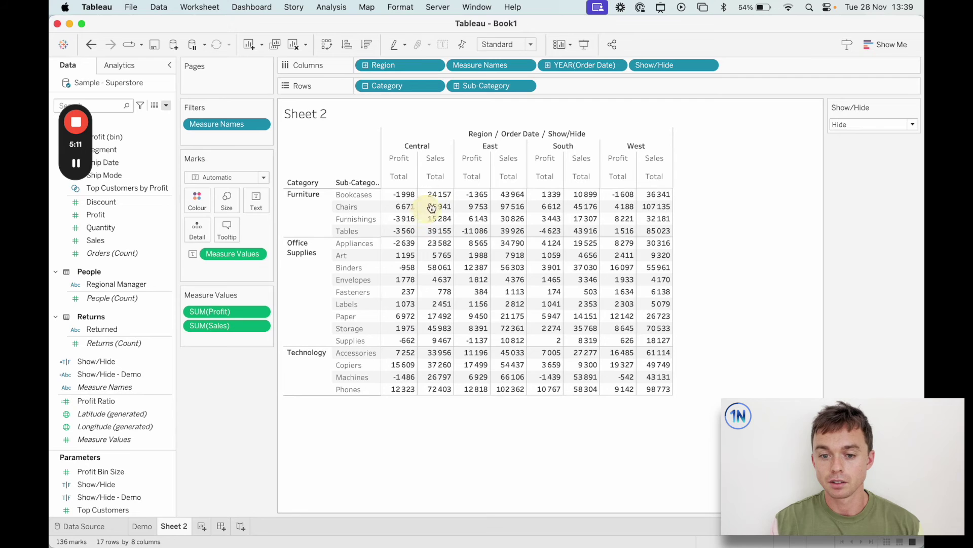
- Test the yearly columns by switching the Show/Hide parameter to Show and back to Hide
{"action": "left_click", "coordinate": [876, 125]}
{"action": "left_click", "coordinate": [857, 139]}
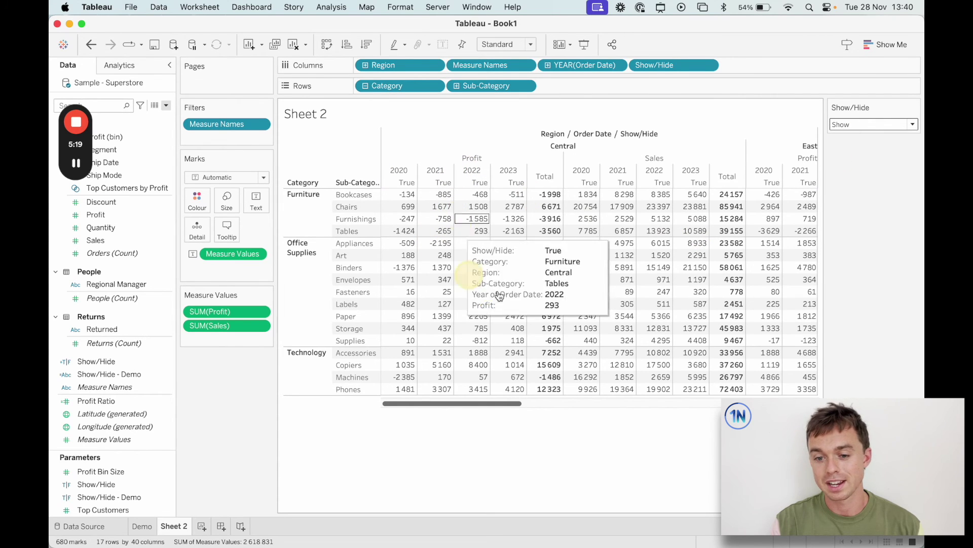
{"action": "left_click", "coordinate": [837, 125]}
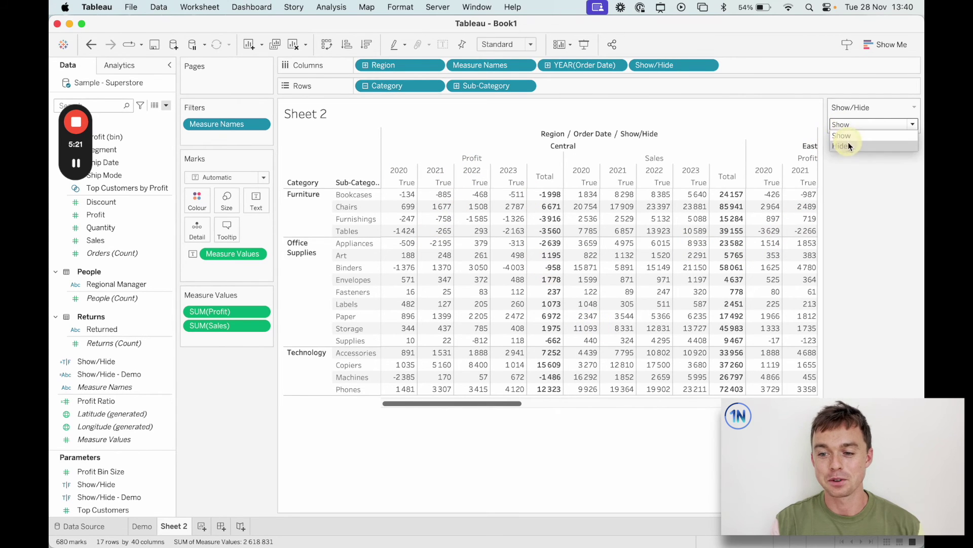
{"action": "left_click", "coordinate": [846, 147]}
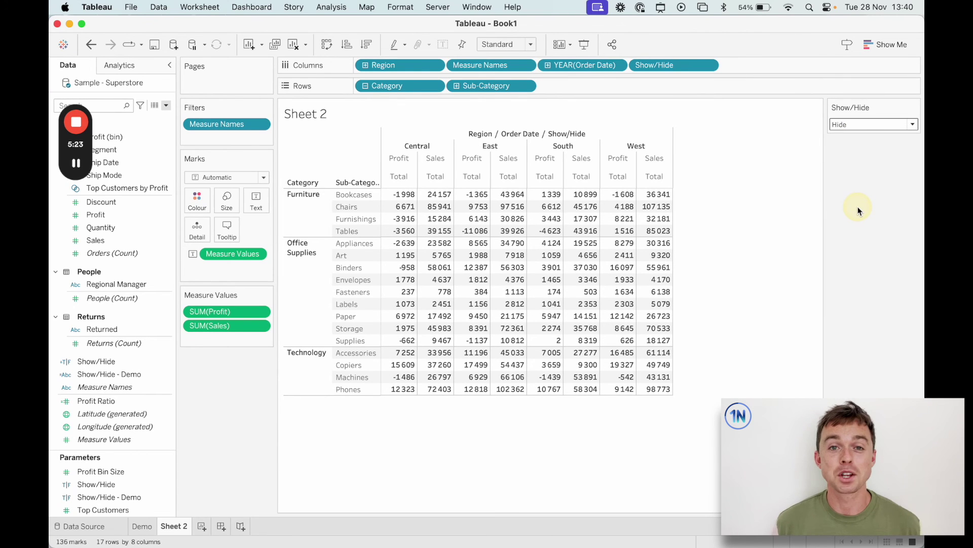